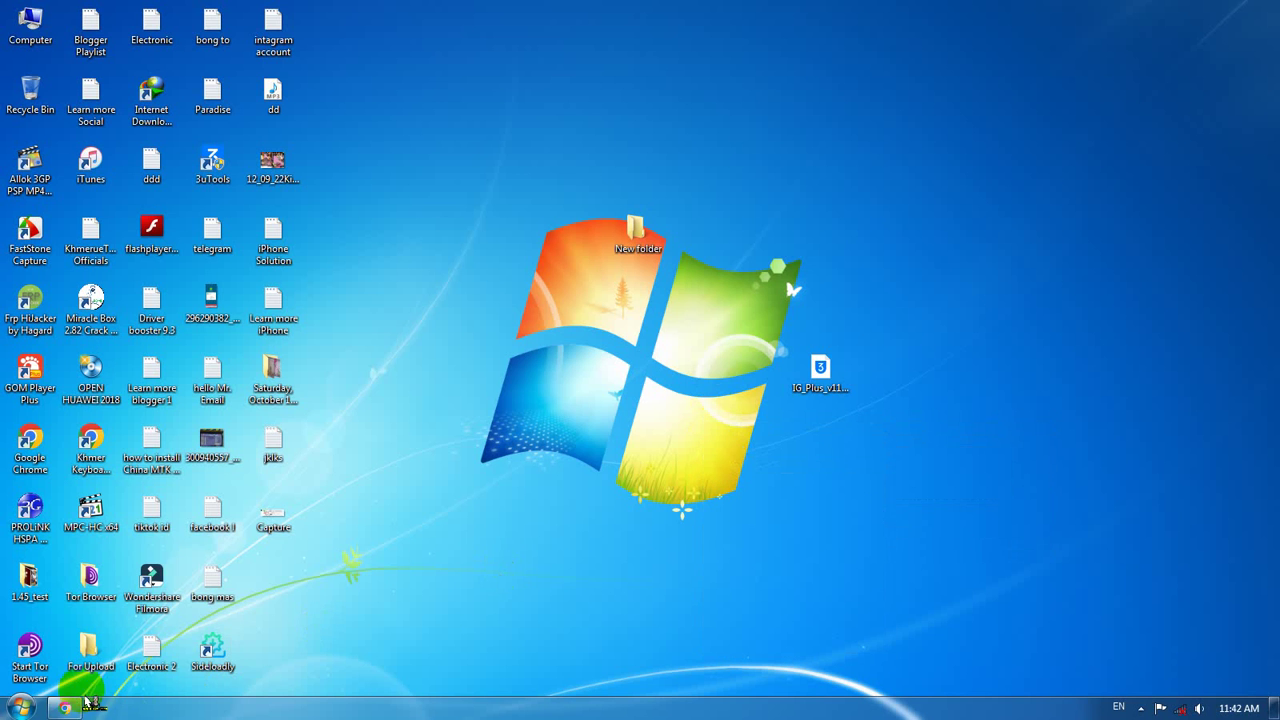
Step: Restore the Chrome window showing the sideloadly.io download page from the taskbar
{"action": "left_click", "coordinate": [66, 705]}
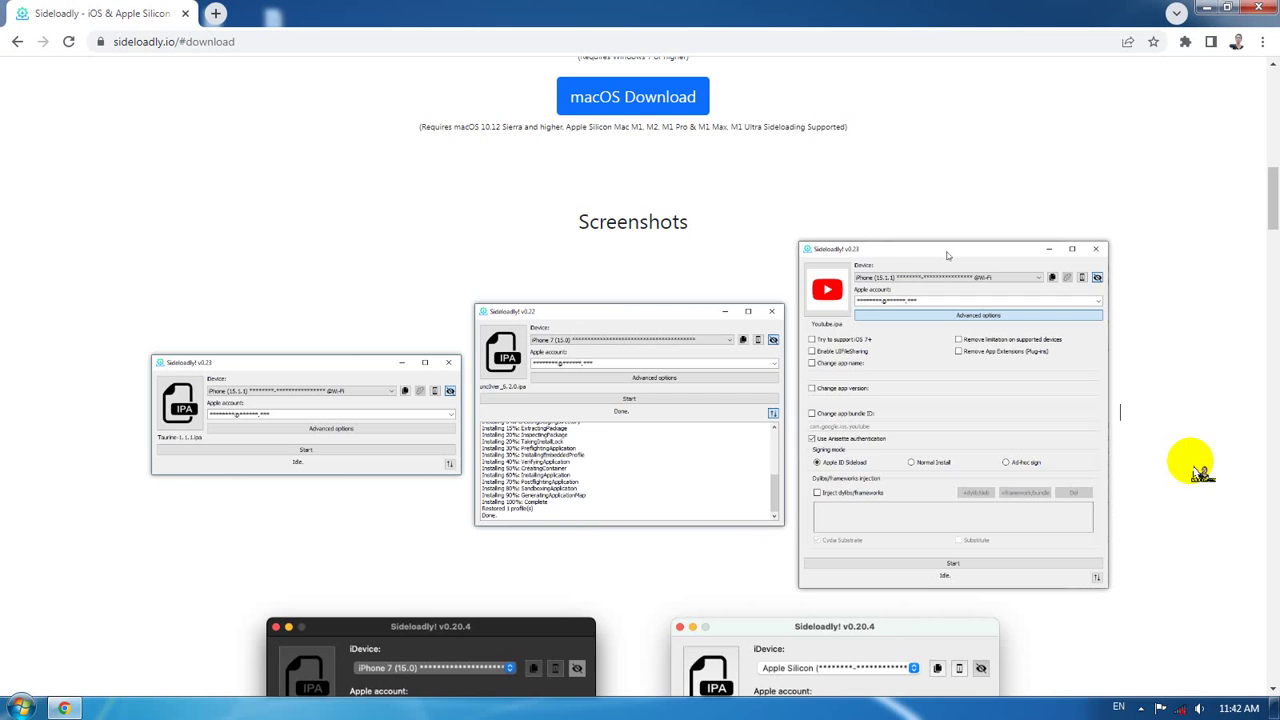
{"action": "scroll", "coordinate": [896, 410], "scroll_direction": "up", "scroll_amount": 5}
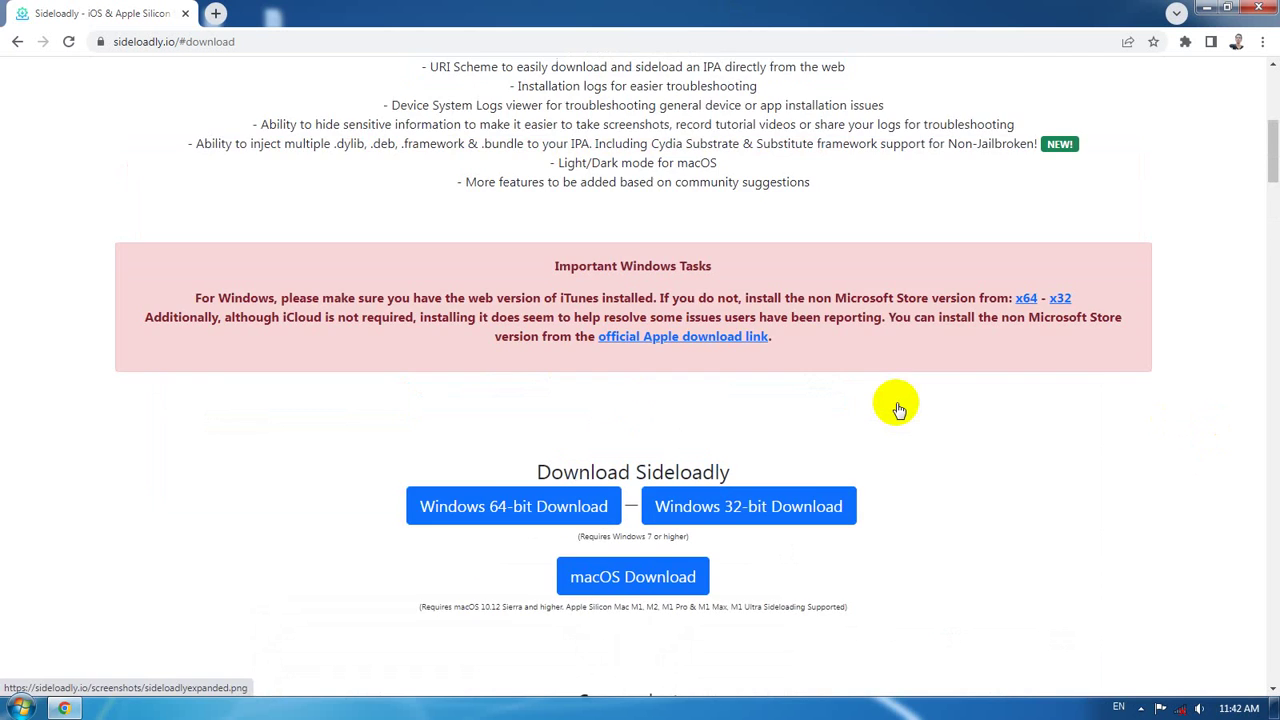
{"action": "scroll", "coordinate": [900, 408], "scroll_direction": "up", "scroll_amount": 5}
{"action": "scroll", "coordinate": [906, 412], "scroll_direction": "down", "scroll_amount": 1}
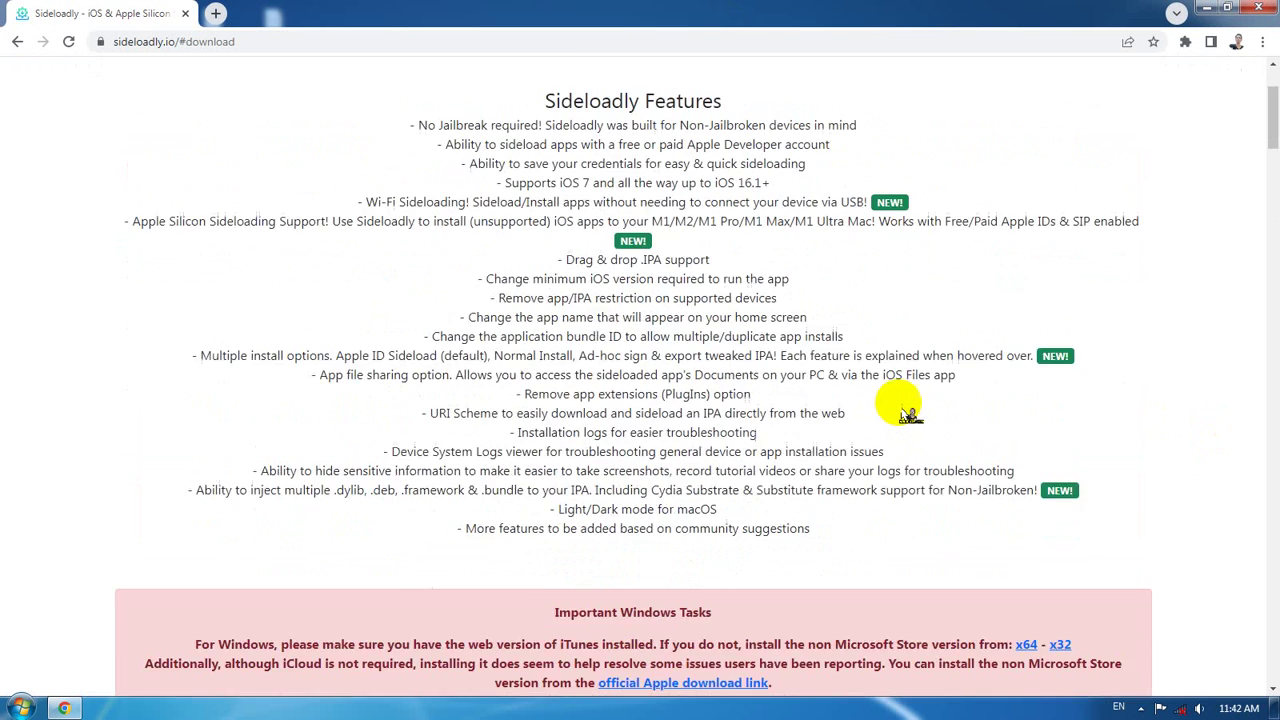
{"action": "scroll", "coordinate": [908, 412], "scroll_direction": "down", "scroll_amount": 2}
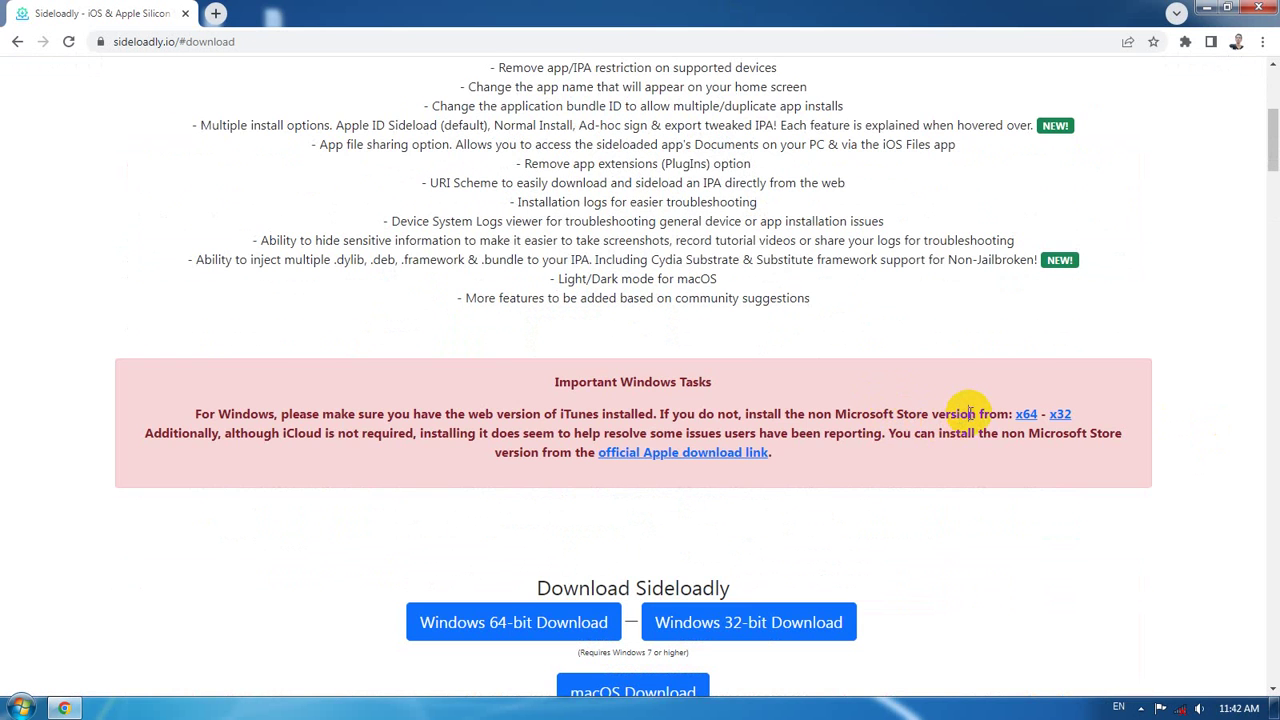
{"action": "left_click_drag", "start_coordinate": [835, 413], "coordinate": [976, 413]}
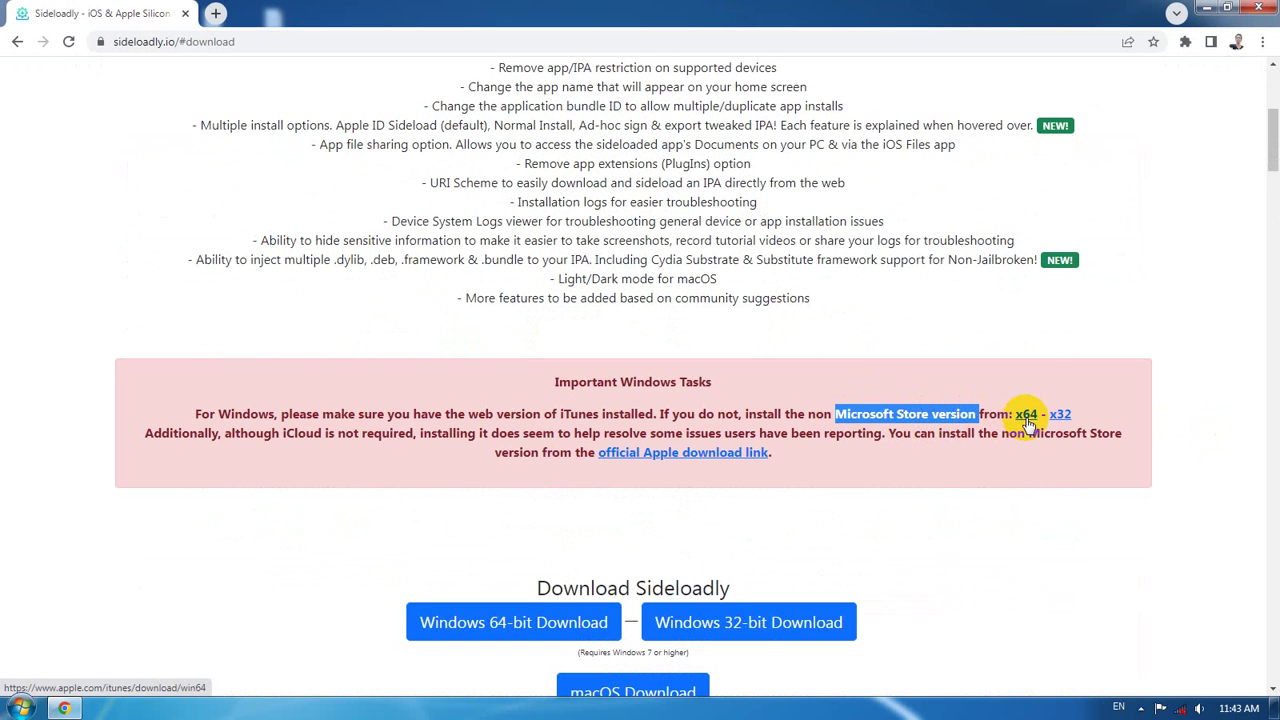
{"action": "left_click", "coordinate": [1033, 467]}
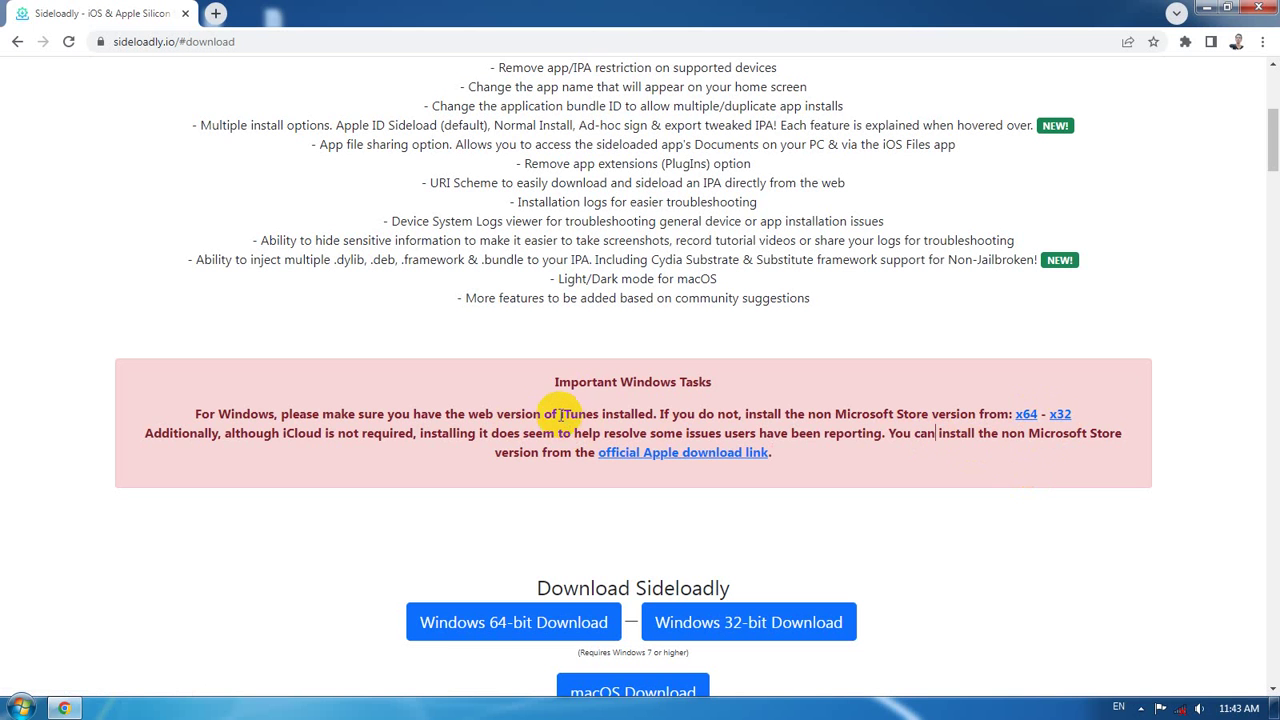
{"action": "left_click_drag", "start_coordinate": [550, 414], "coordinate": [698, 414]}
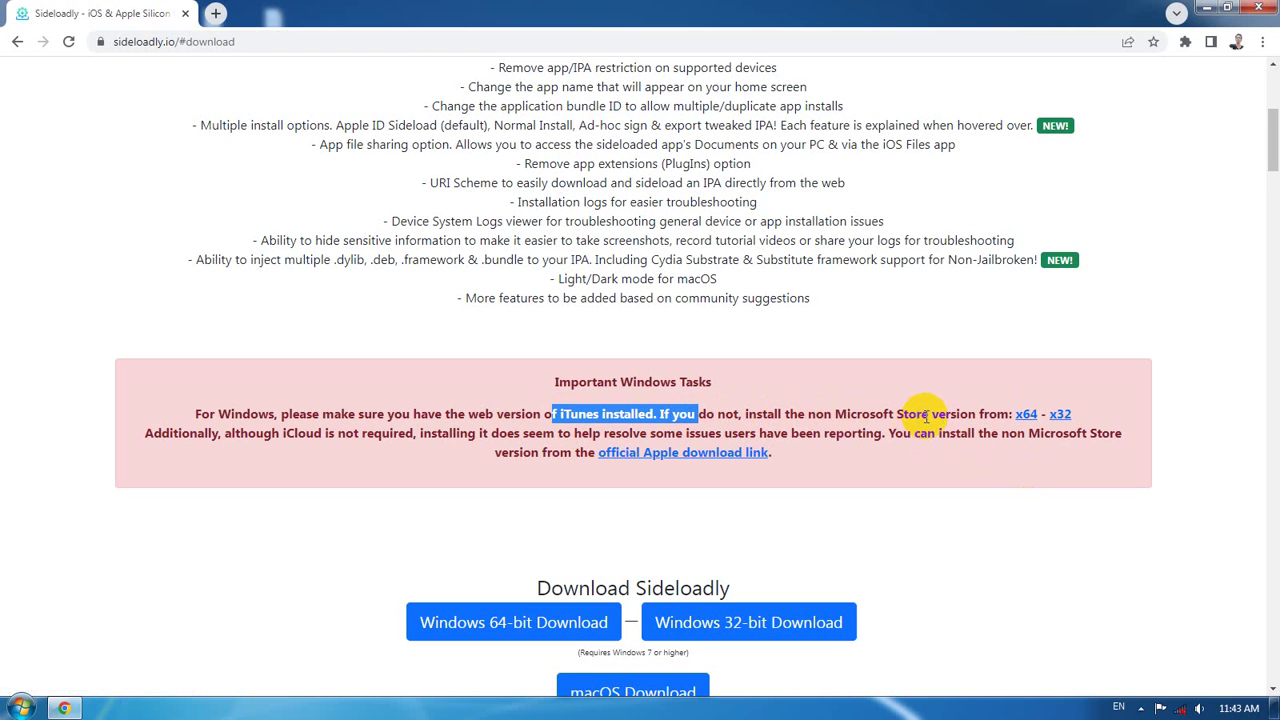
{"action": "left_click", "coordinate": [1002, 415]}
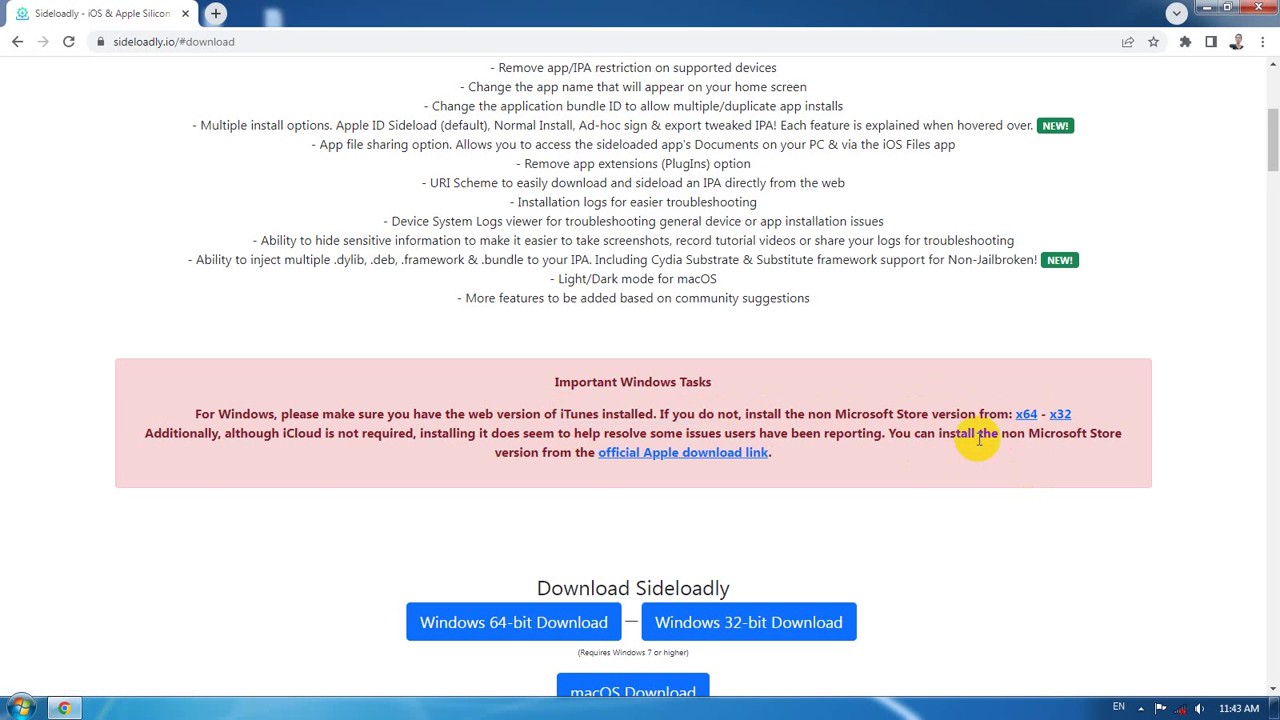
{"action": "scroll", "coordinate": [986, 435], "scroll_direction": "up", "scroll_amount": 4}
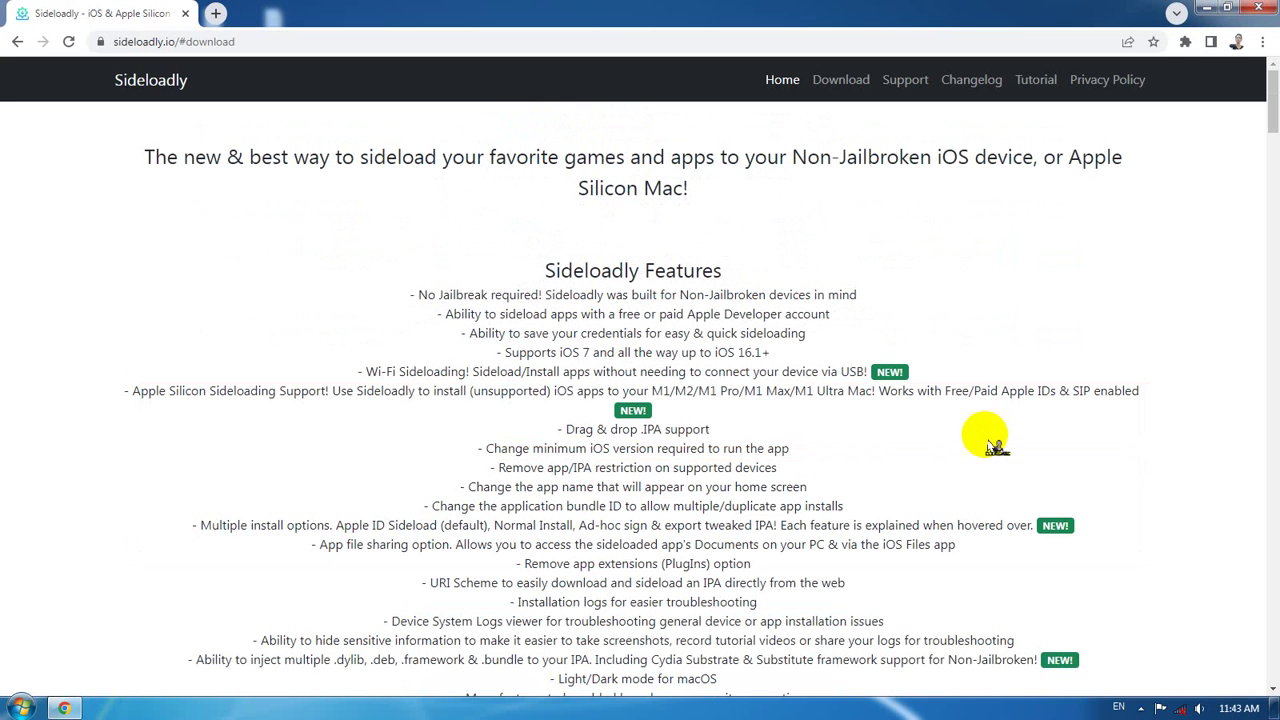
{"action": "left_click", "coordinate": [215, 13]}
{"action": "left_click", "coordinate": [376, 14]}
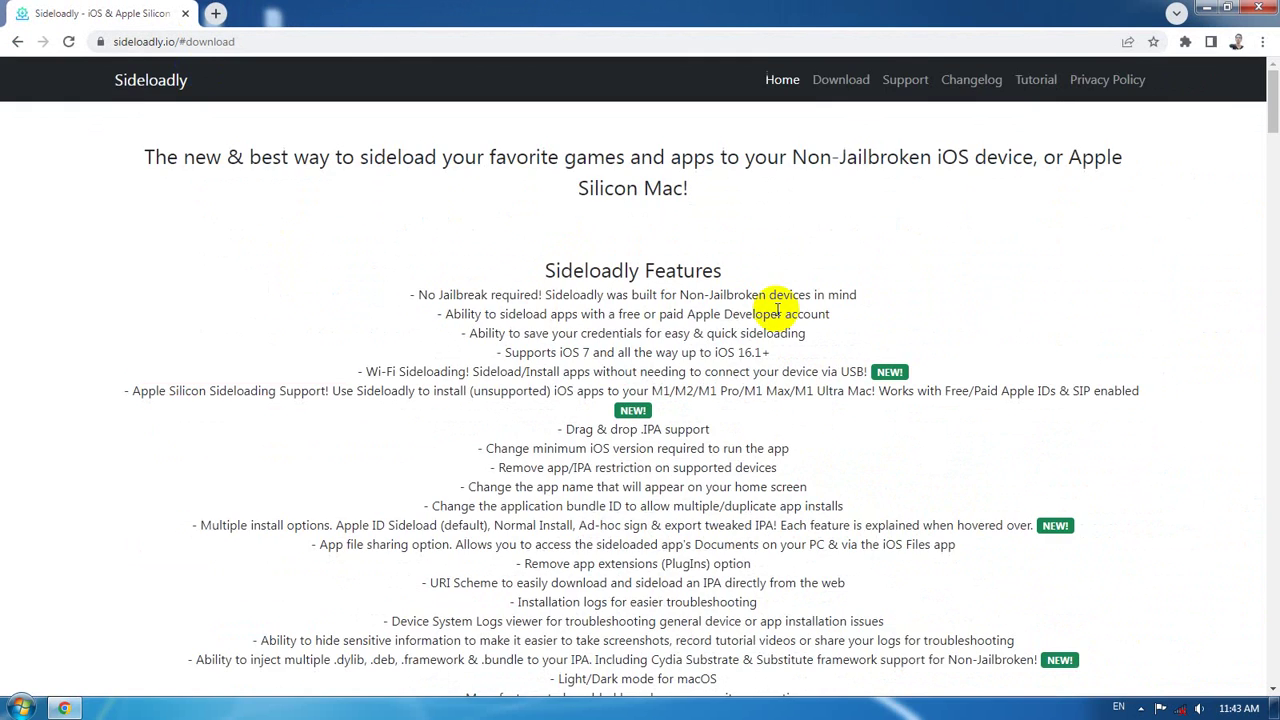
{"action": "scroll", "coordinate": [777, 309], "scroll_direction": "down", "scroll_amount": 2}
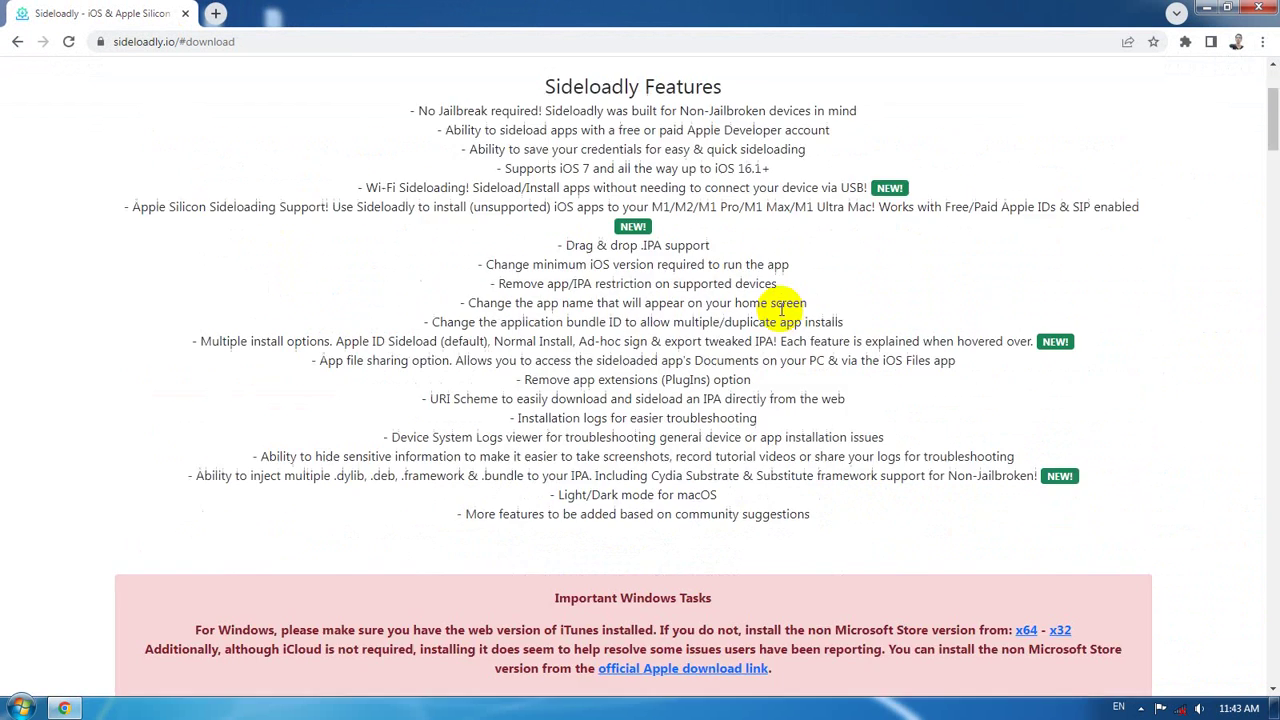
{"action": "scroll", "coordinate": [777, 309], "scroll_direction": "down", "scroll_amount": 3}
{"action": "scroll", "coordinate": [786, 320], "scroll_direction": "down", "scroll_amount": 3}
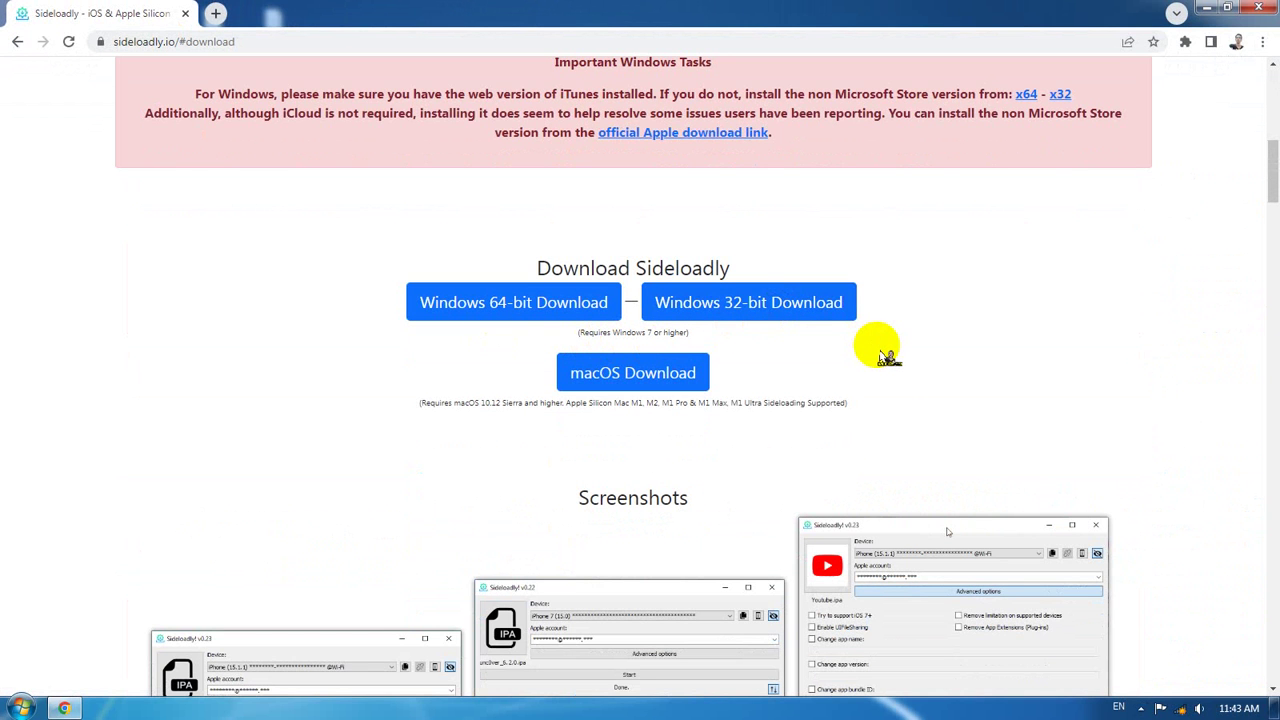
{"action": "double_click", "coordinate": [640, 268]}
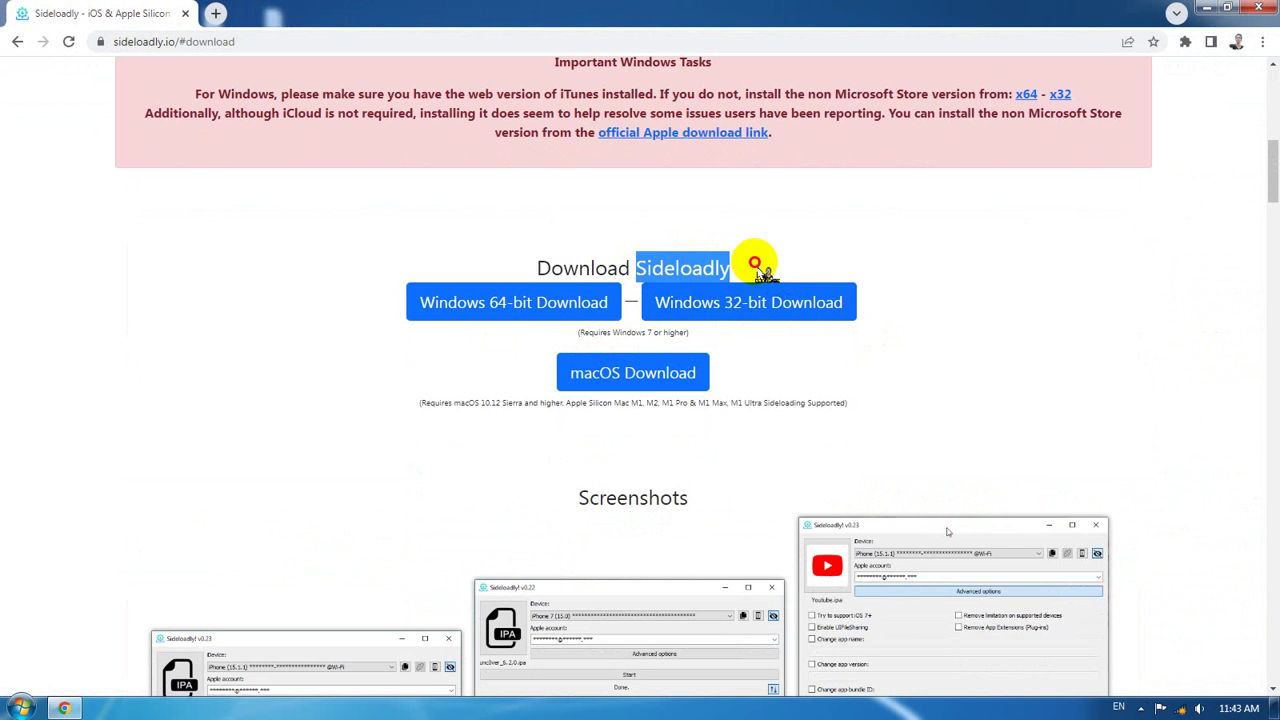
{"action": "left_click", "coordinate": [956, 326]}
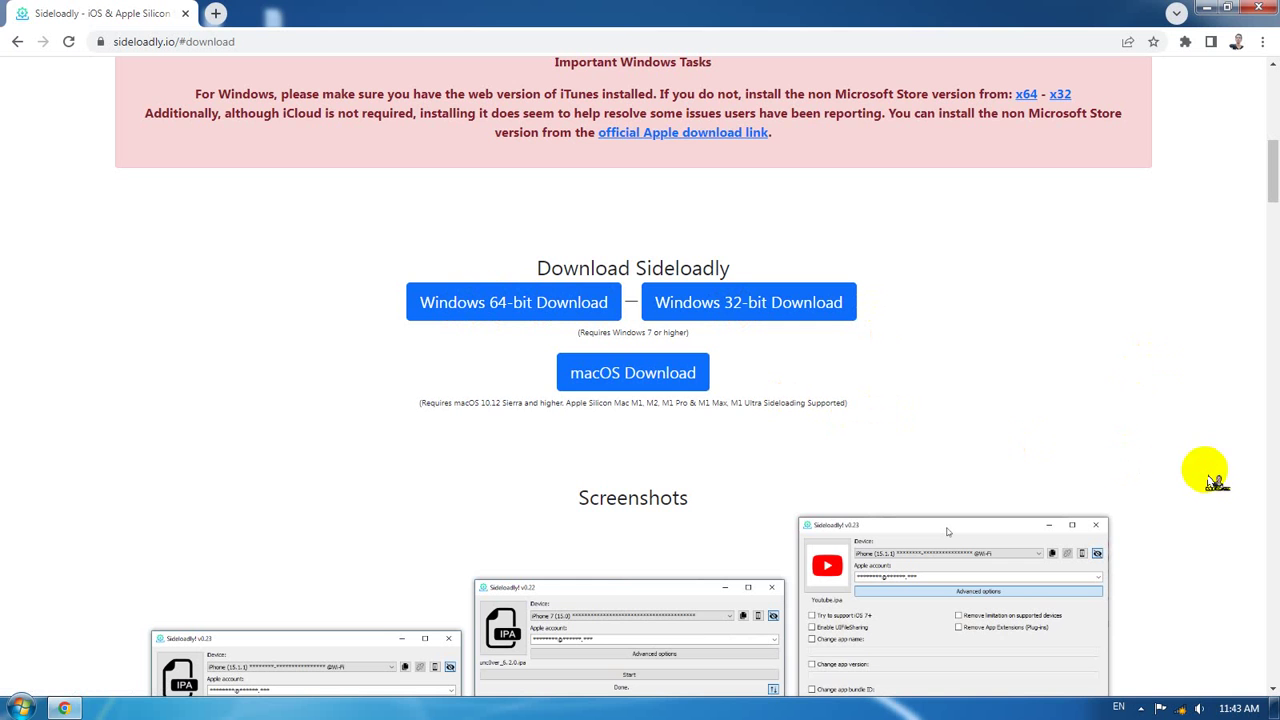
Step: Minimize the browser and place the IG_Plus_v115_0 icon beside the Sideloadly shortcut
{"action": "left_click", "coordinate": [1207, 8]}
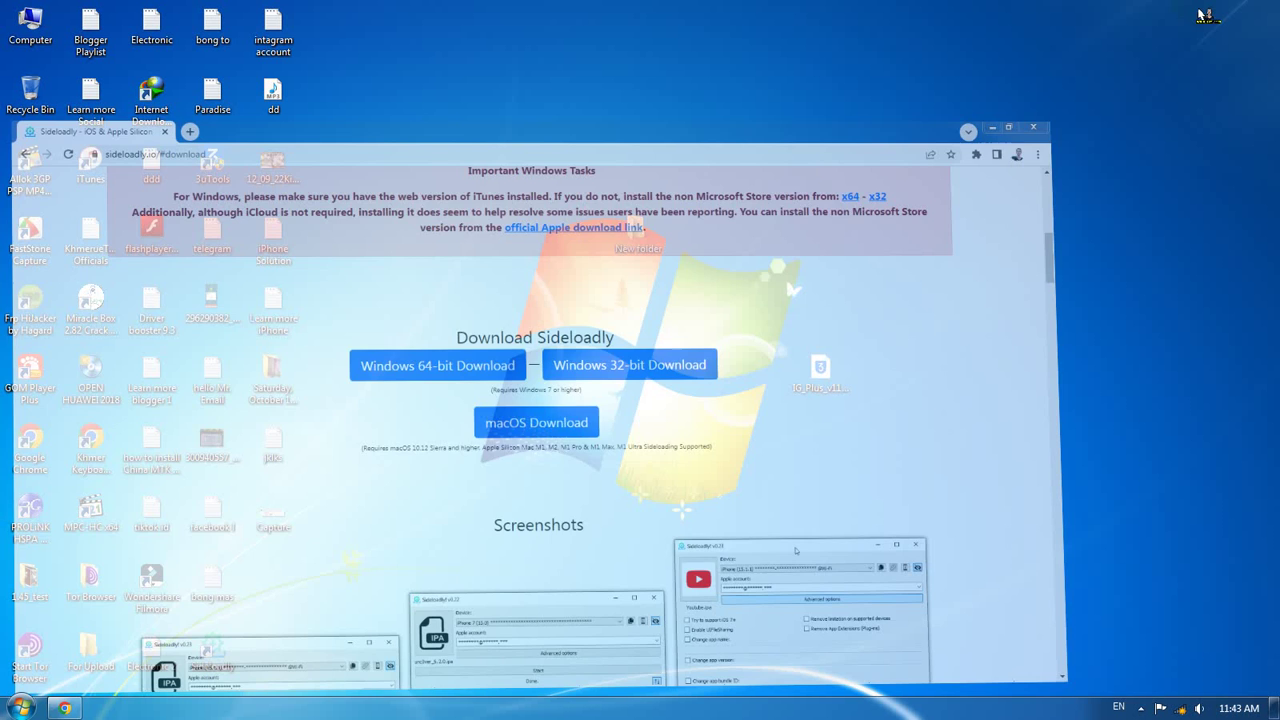
{"action": "left_click", "coordinate": [212, 650]}
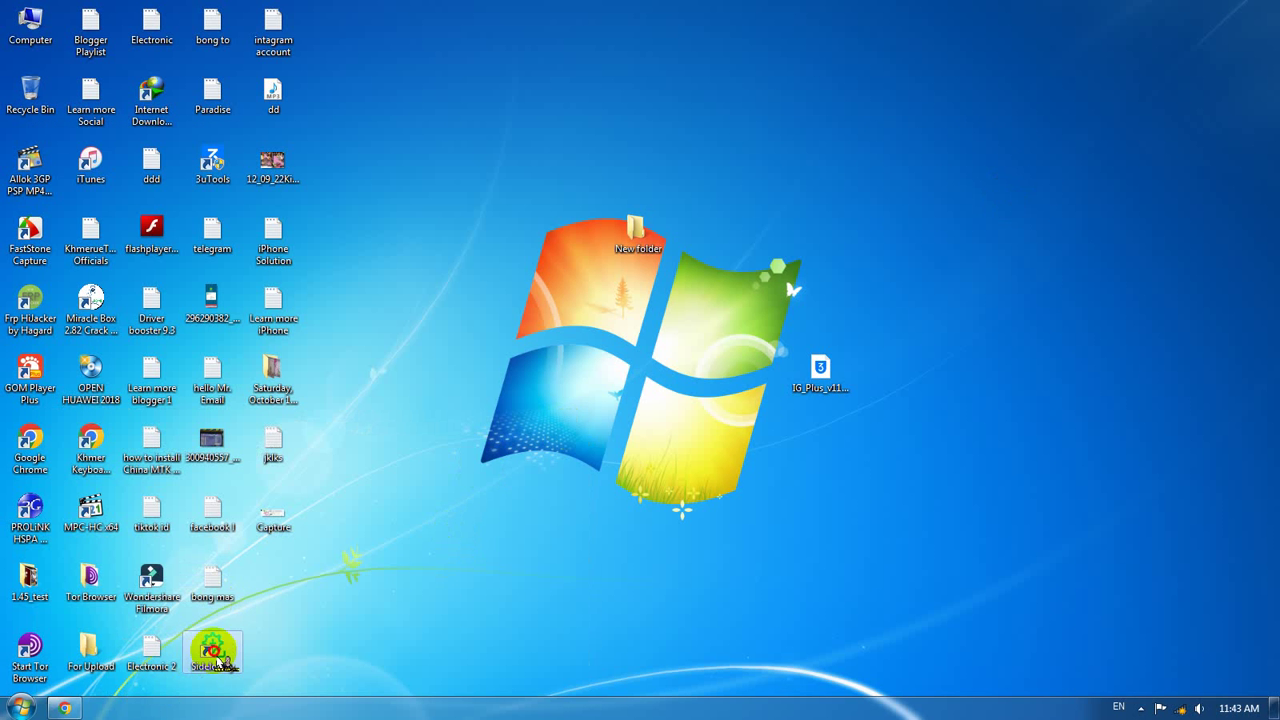
{"action": "left_click_drag", "start_coordinate": [449, 382], "coordinate": [450, 384]}
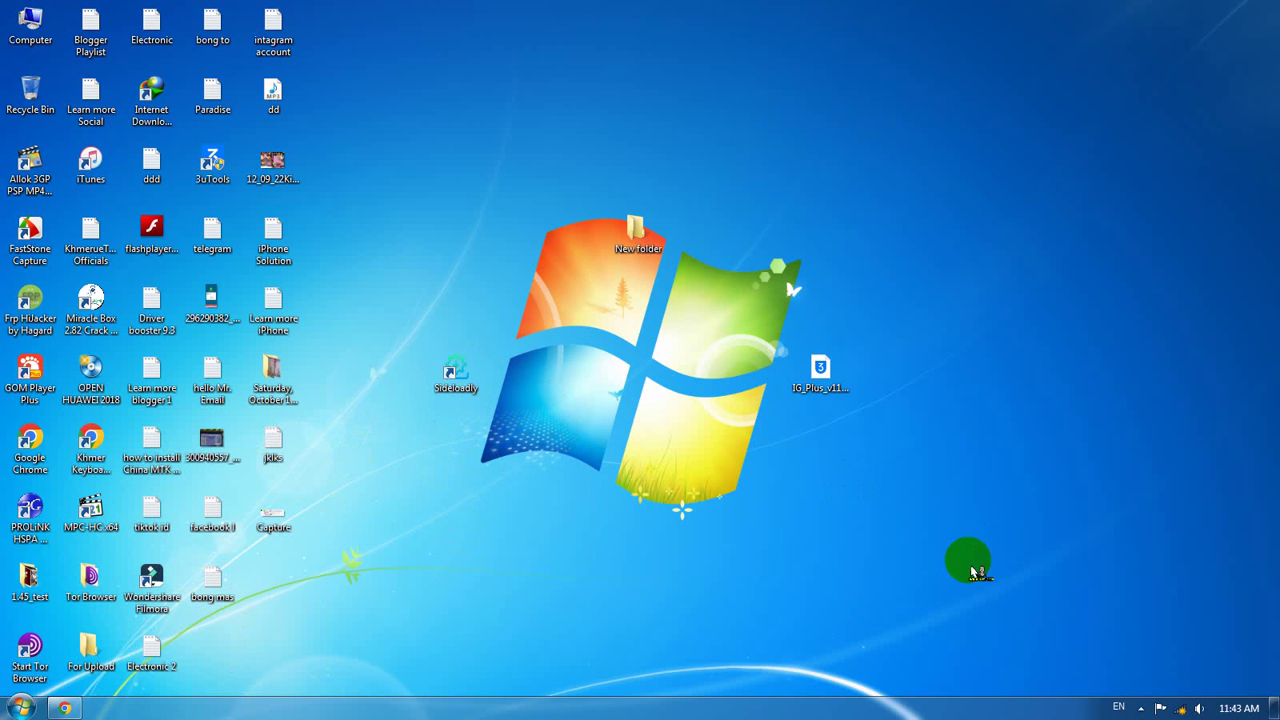
{"action": "left_click_drag", "start_coordinate": [822, 378], "coordinate": [600, 427]}
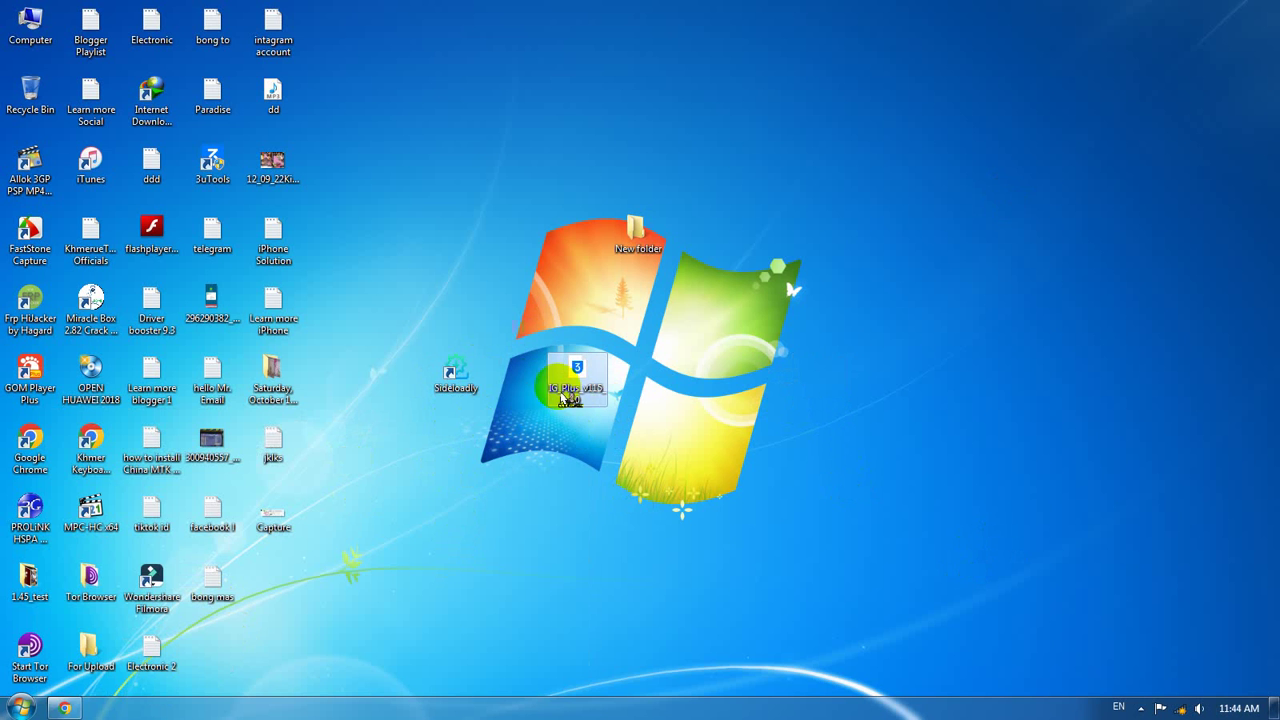
Step: Check IG_Plus_v115_0's Properties to confirm it is a 77.3 MB iOS app
{"action": "right_click", "coordinate": [578, 392]}
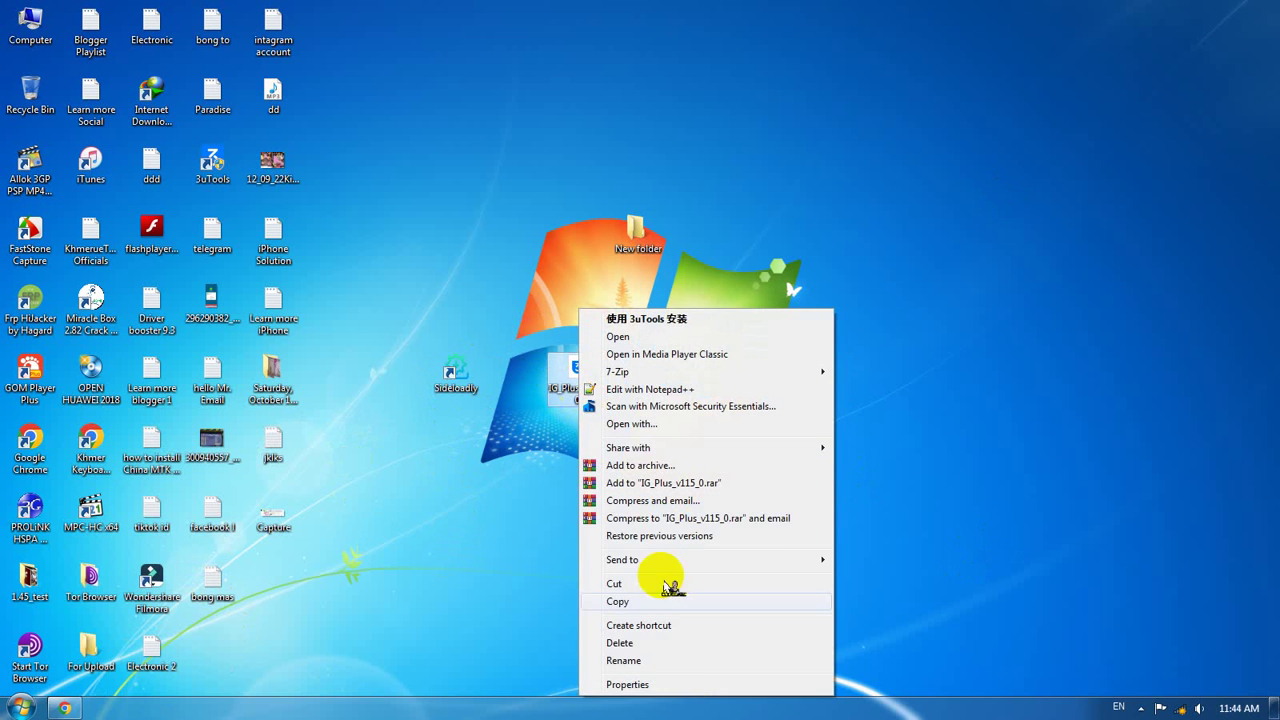
{"action": "left_click", "coordinate": [686, 684]}
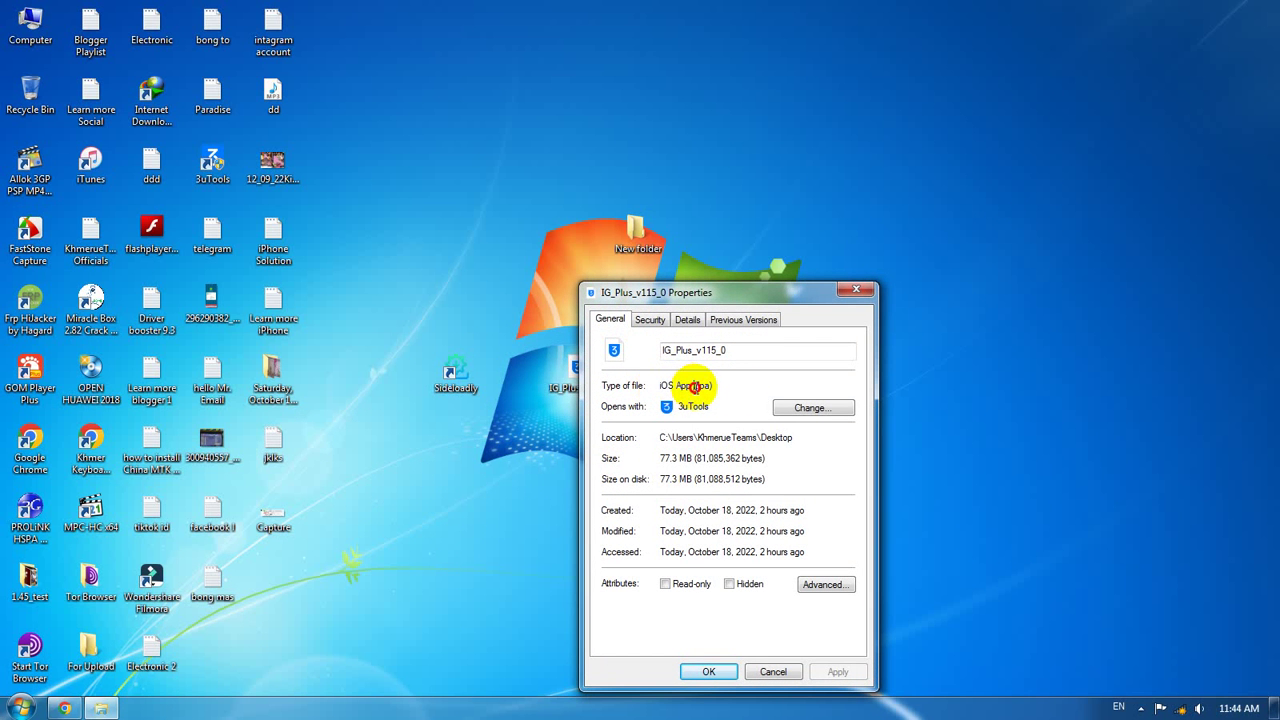
{"action": "left_click", "coordinate": [856, 290]}
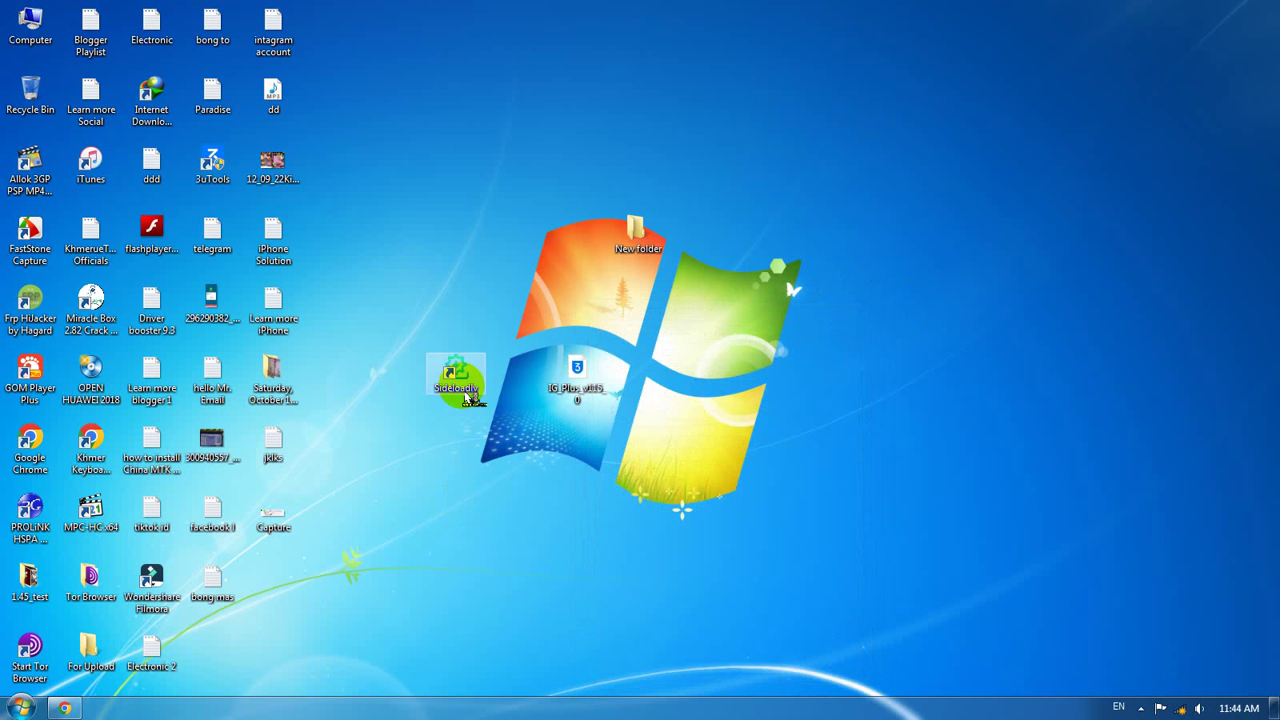
Step: Move the Sideloadly shortcut lower and dismiss the iPhone AutoPlay prompt
{"action": "left_click_drag", "start_coordinate": [457, 380], "coordinate": [457, 450]}
{"action": "left_click", "coordinate": [749, 541]}
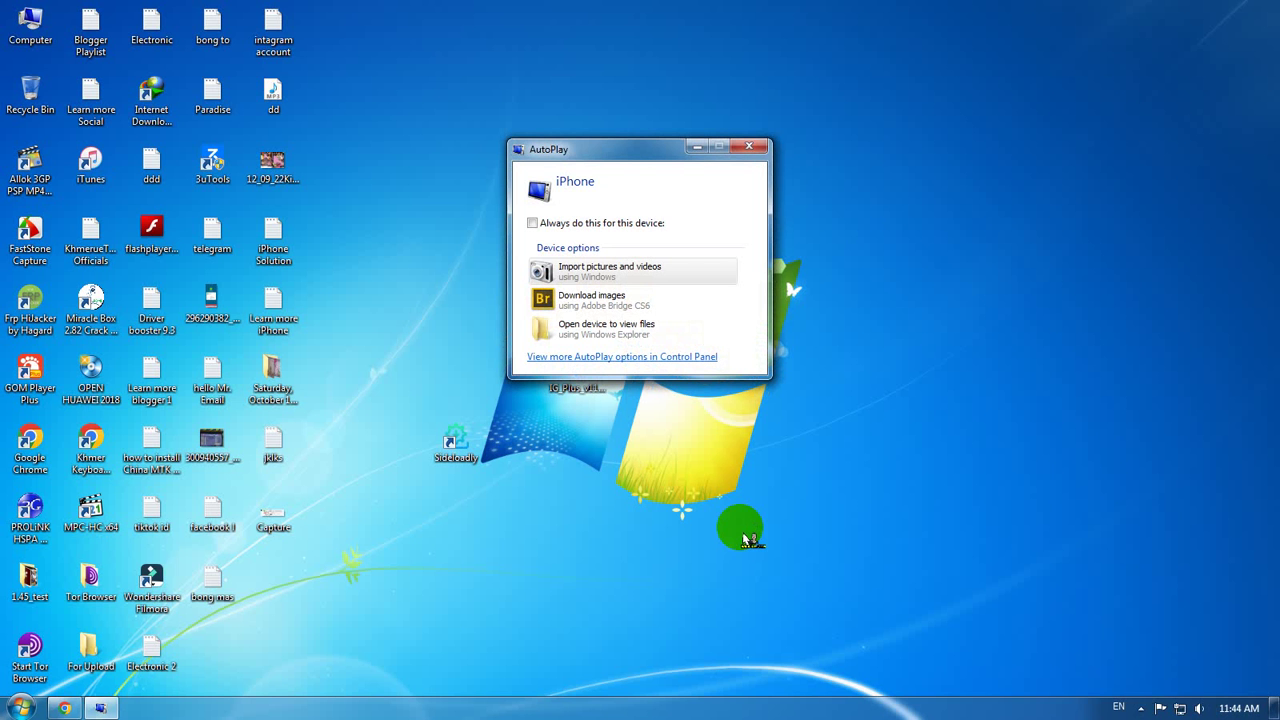
{"action": "left_click", "coordinate": [748, 146]}
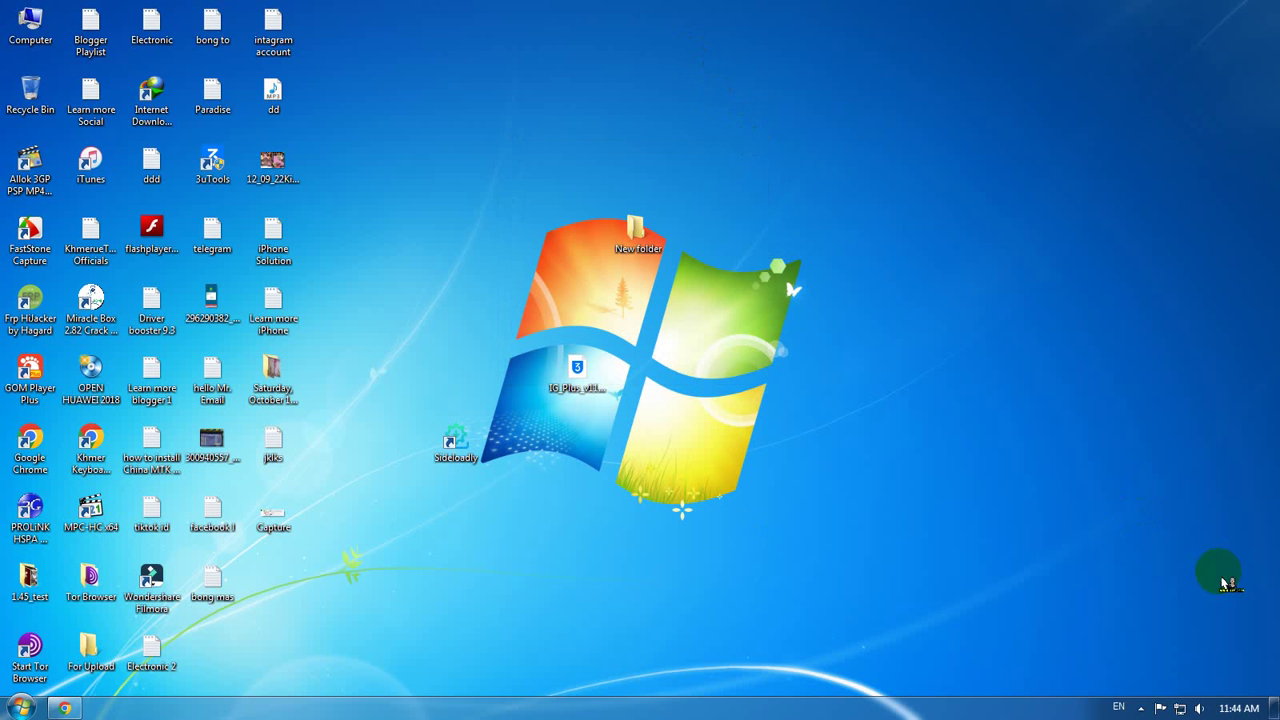
Step: Check the iPhone's network connection in the tray, then select the Sideloadly shortcut
{"action": "left_click", "coordinate": [1195, 705]}
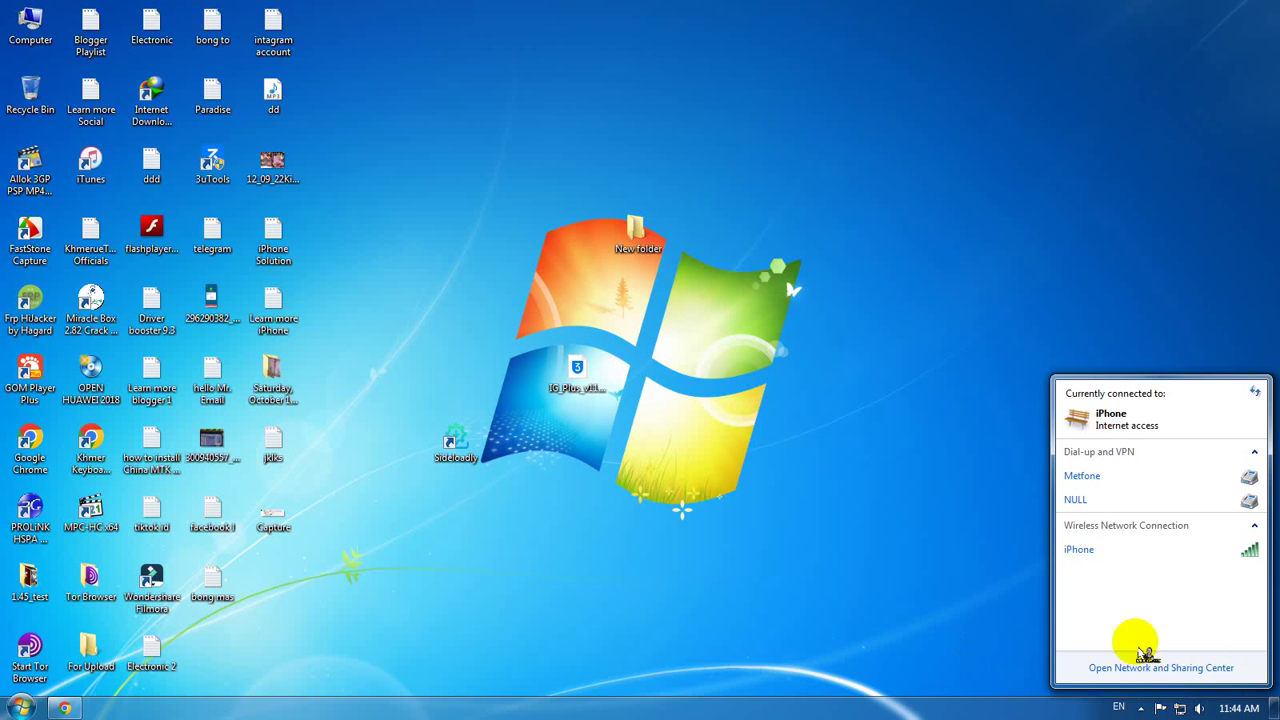
{"action": "left_click", "coordinate": [954, 616]}
{"action": "left_click", "coordinate": [458, 448]}
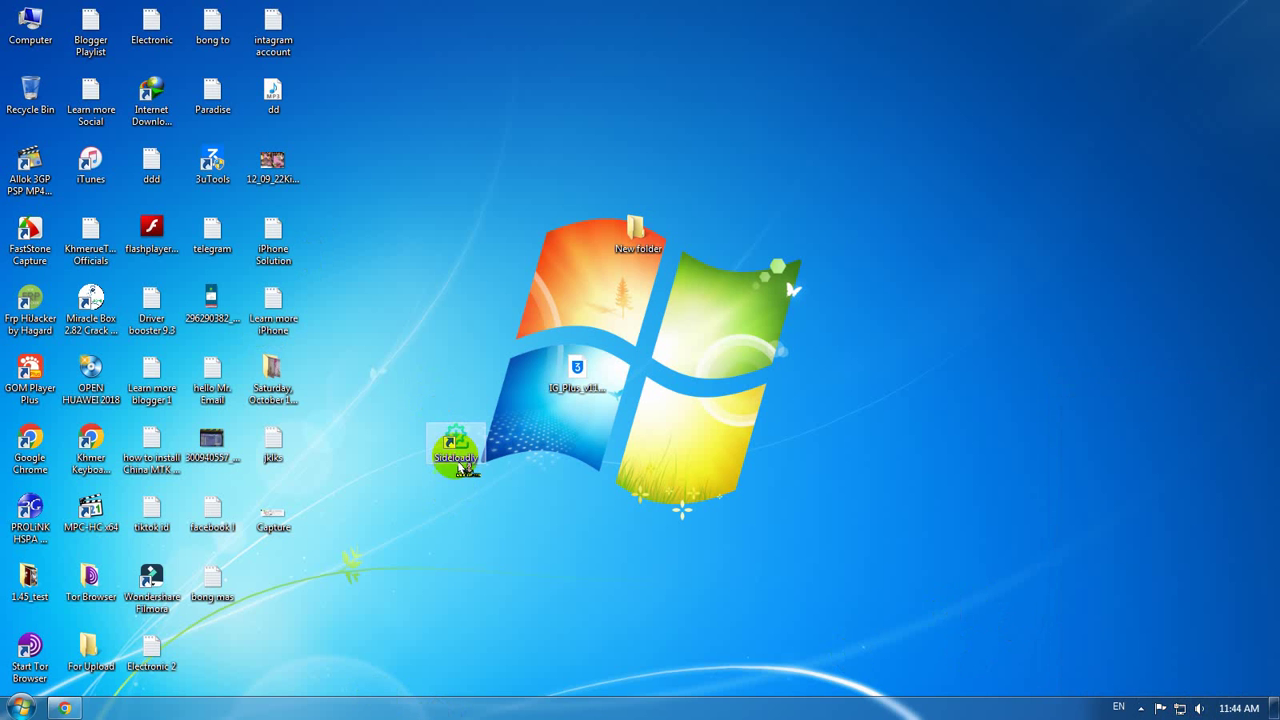
Step: Launch Sideloadly and move its window toward the screen centre
{"action": "double_click", "coordinate": [465, 447]}
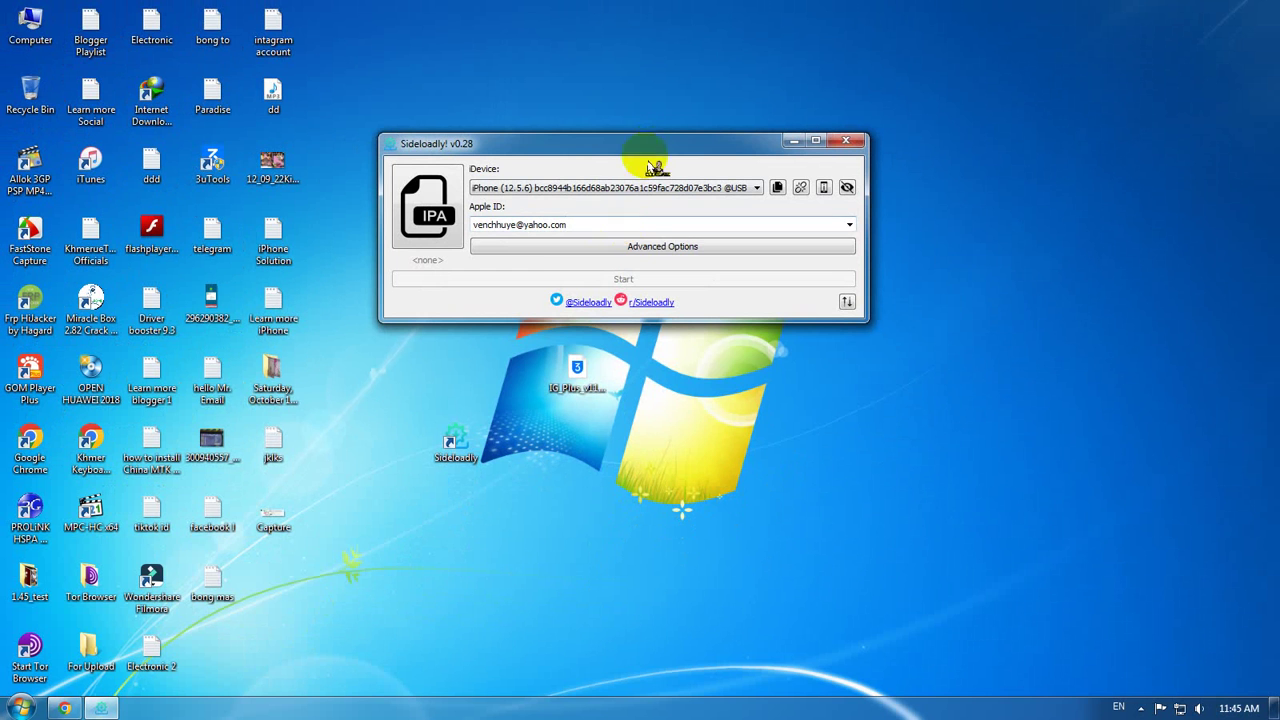
{"action": "left_click", "coordinate": [654, 156]}
{"action": "left_click_drag", "start_coordinate": [654, 156], "coordinate": [765, 208]}
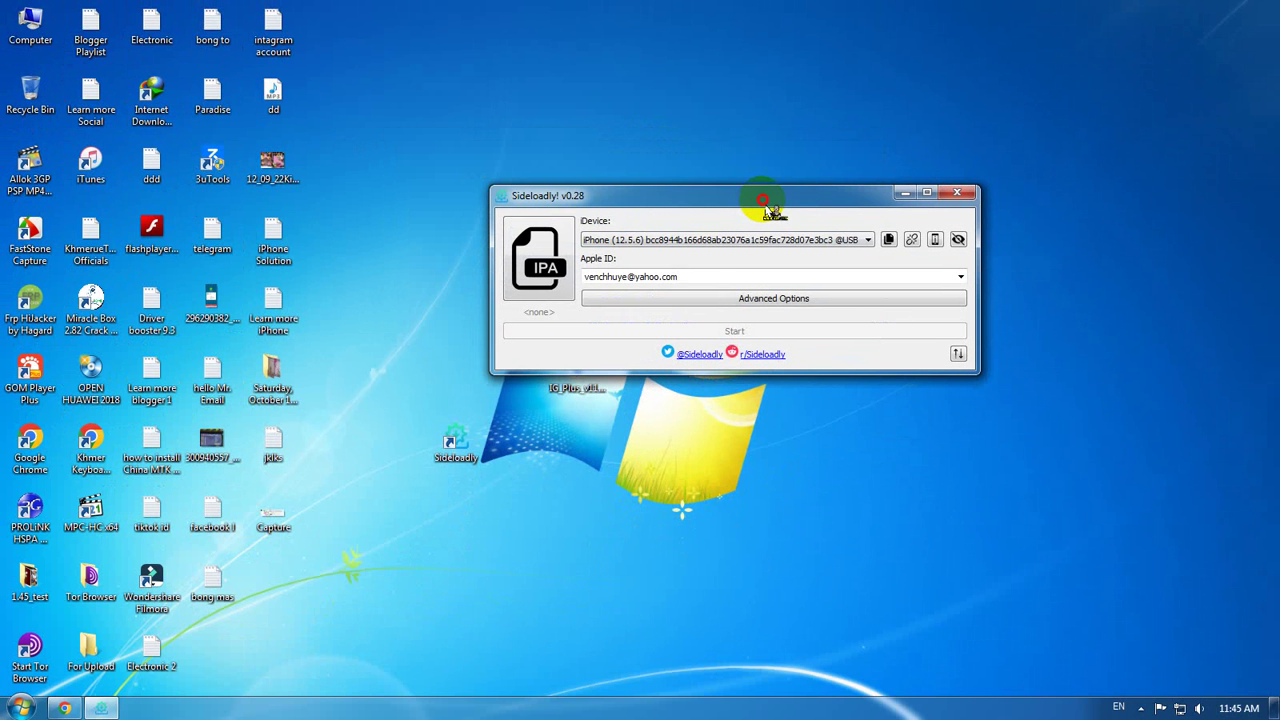
Step: Load IG_Plus_v115_0.ipa from the Desktop as the app to sideload
{"action": "left_click", "coordinate": [548, 270]}
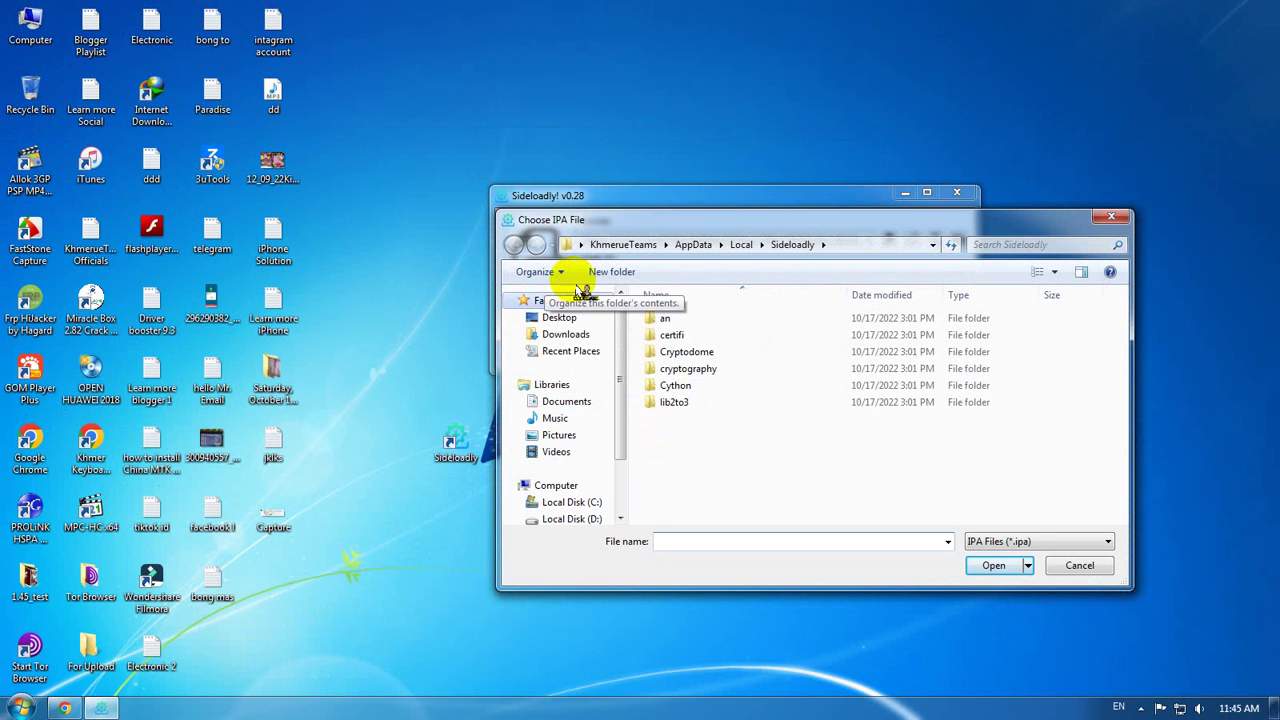
{"action": "left_click", "coordinate": [565, 318]}
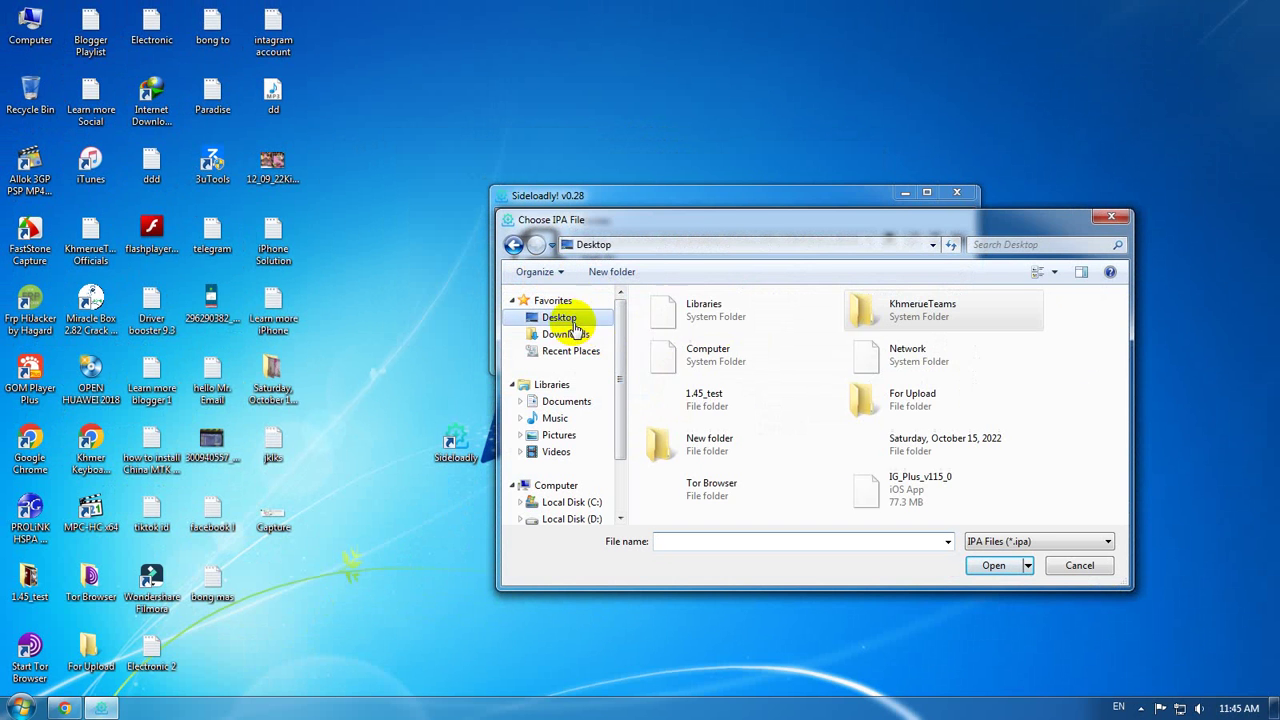
{"action": "double_click", "coordinate": [951, 490]}
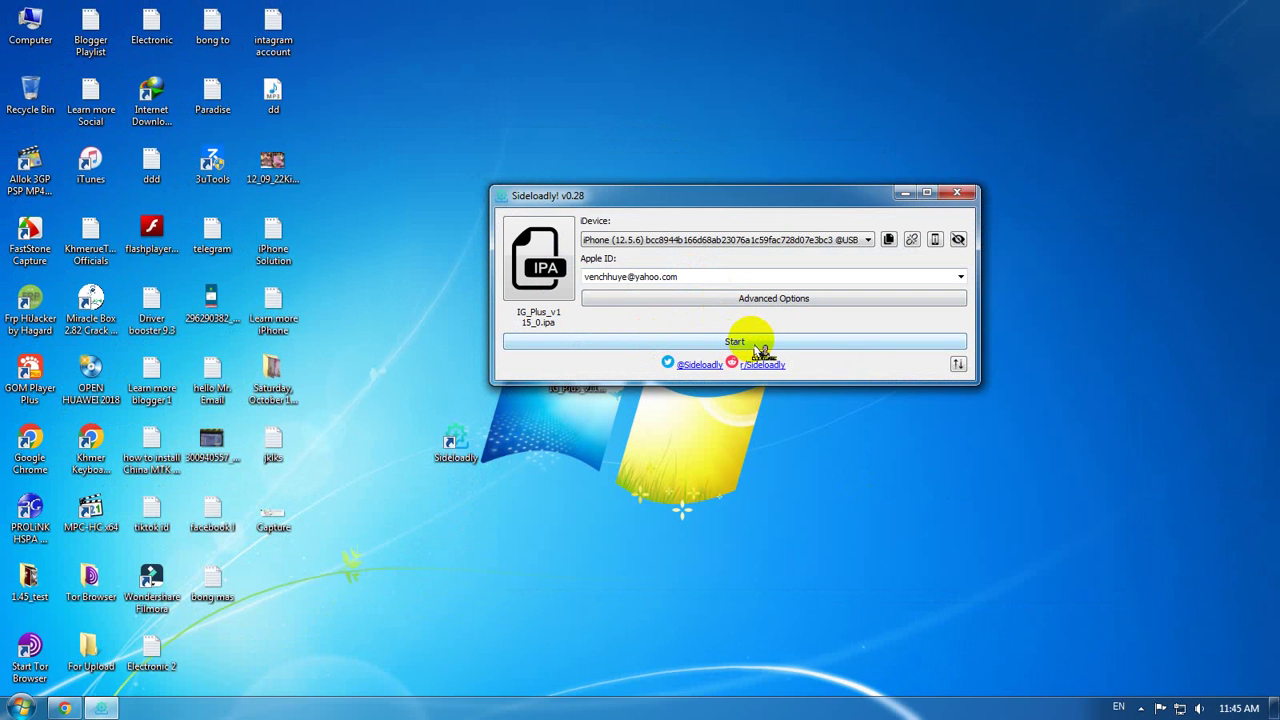
Step: Start signing and installing IG_Plus_v115_0.ipa onto the connected iPhone
{"action": "left_click", "coordinate": [759, 345]}
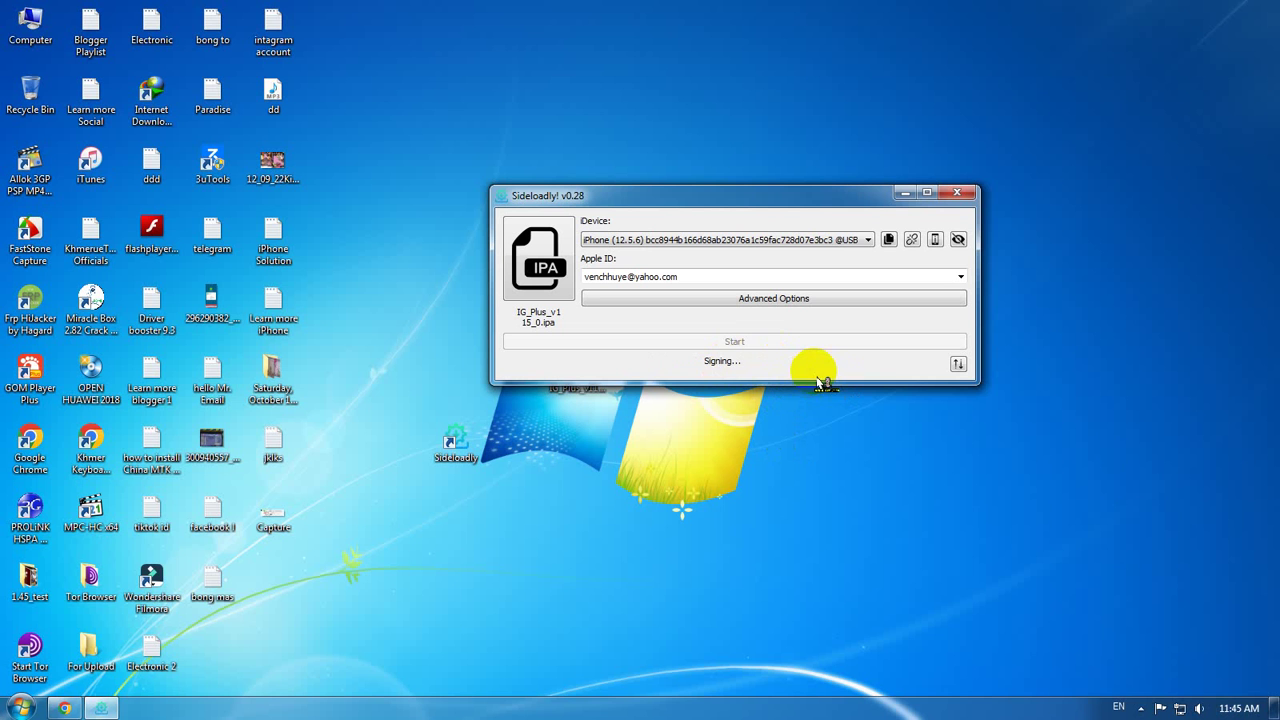
{"action": "left_click", "coordinate": [750, 522]}
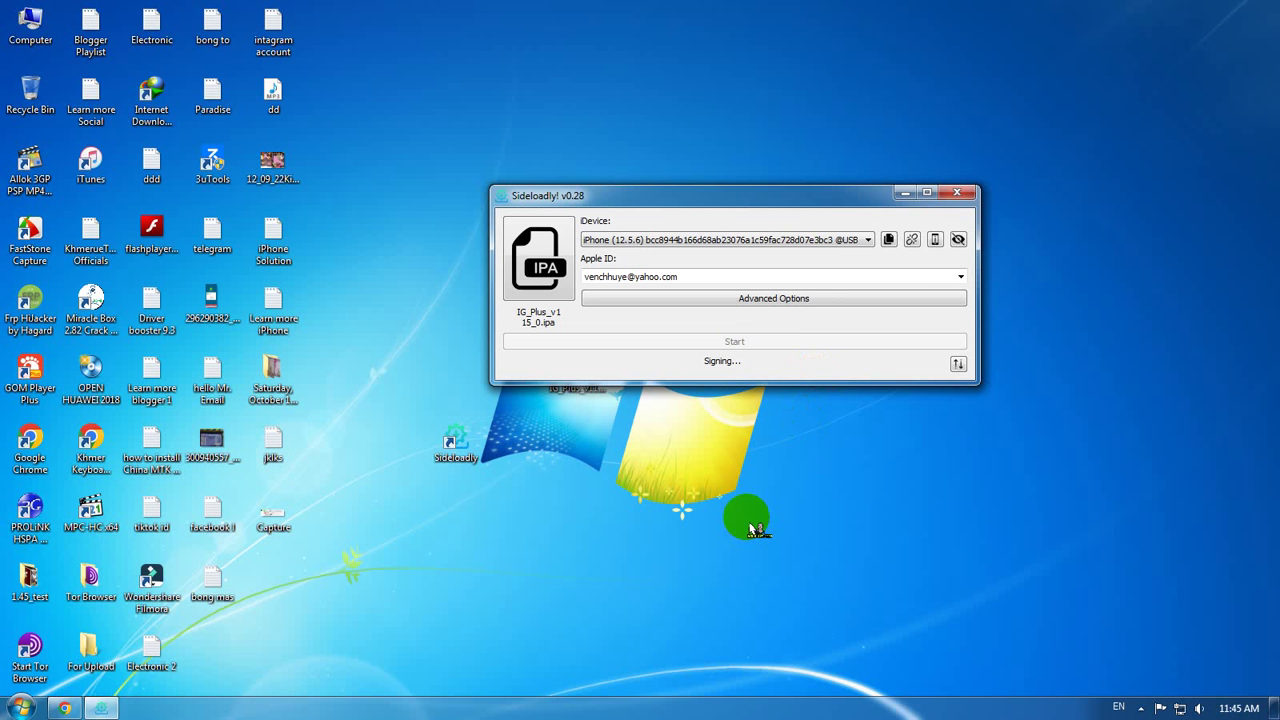